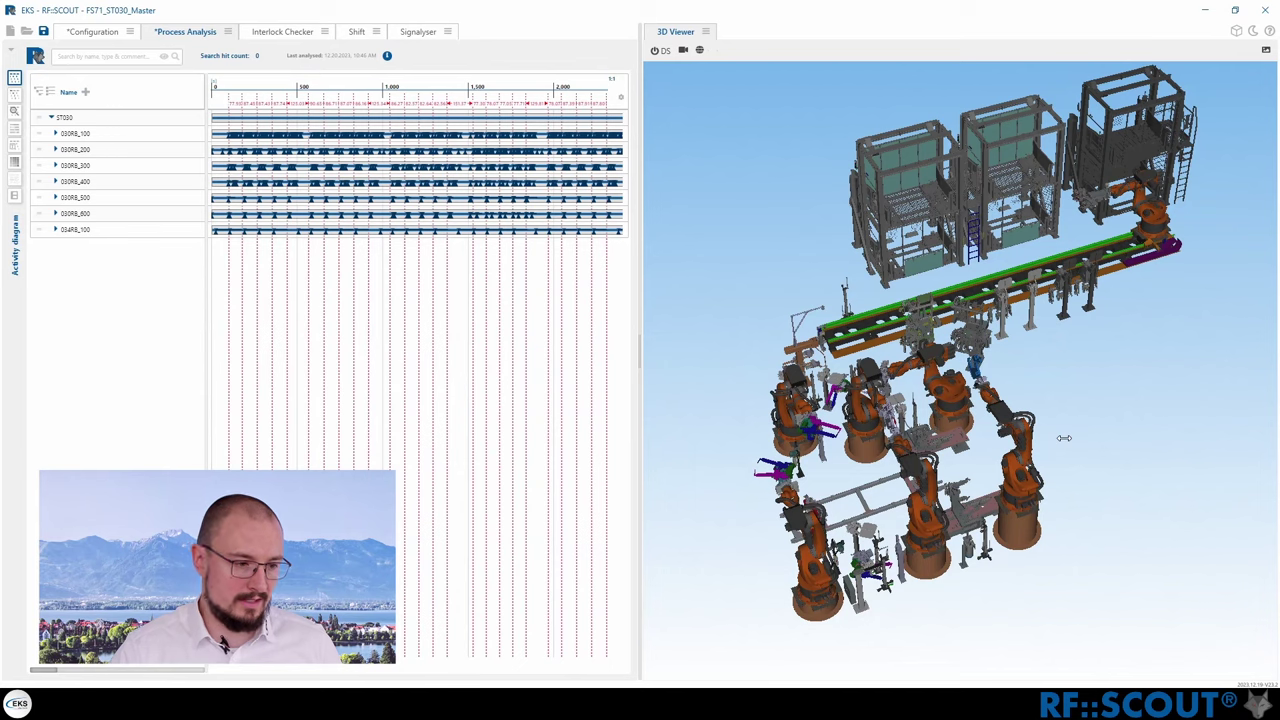
Step: Hide the 3D viewer so the process analysis activity diagram fills the whole window
click(1236, 34)
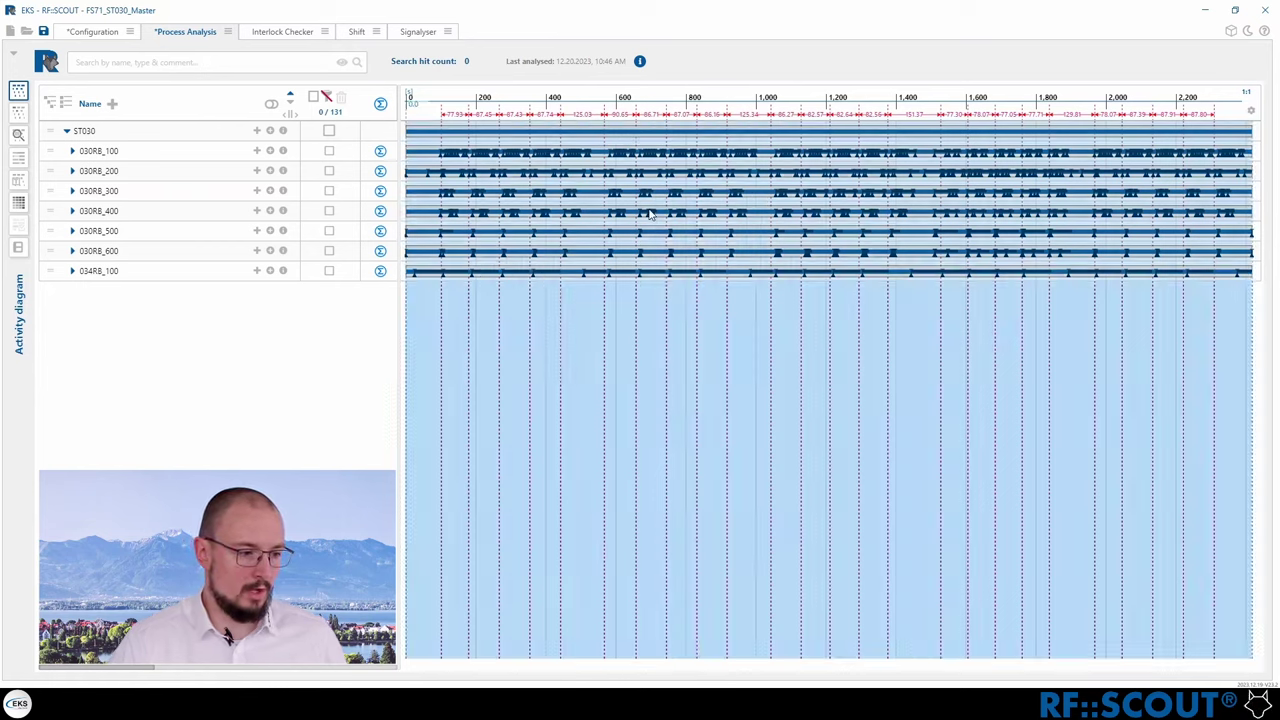
right_click(728, 173)
key(Escape)
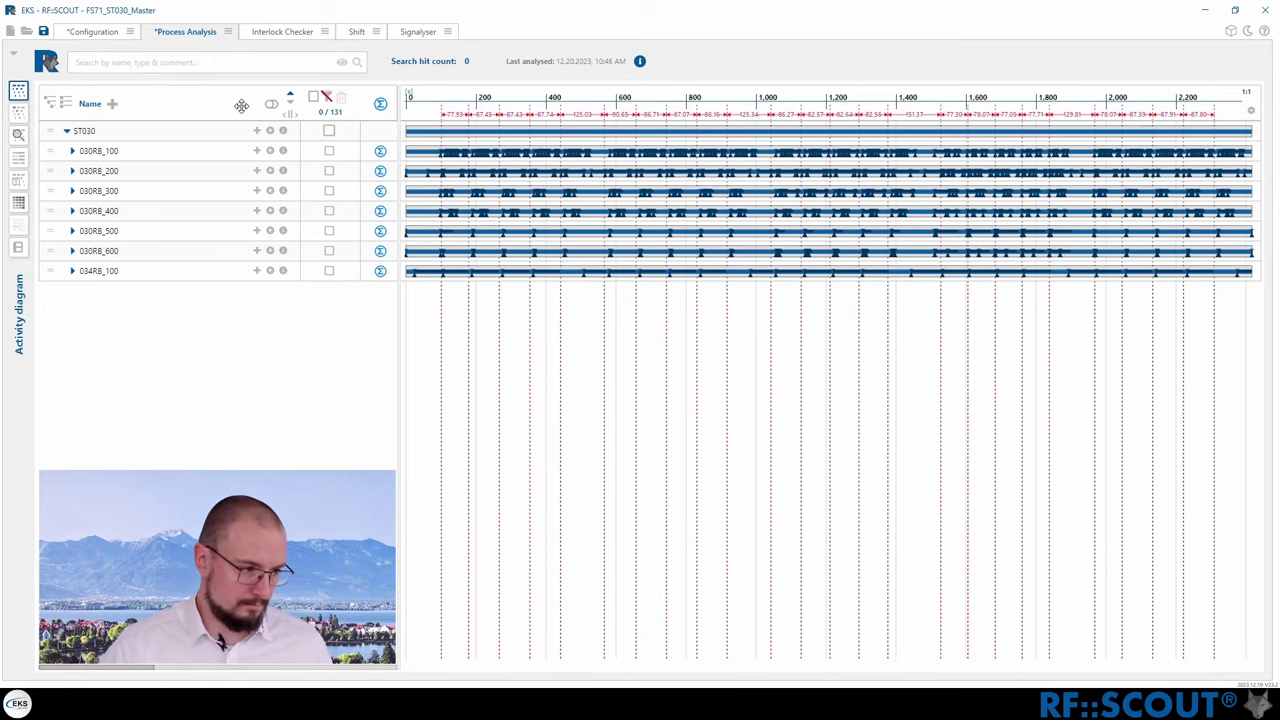
Step: Expand 030RB_100 and its 030RB_100_00_Robot_Movement node, and examine the timelines of the robot stopped, active and home position groups
click(72, 151)
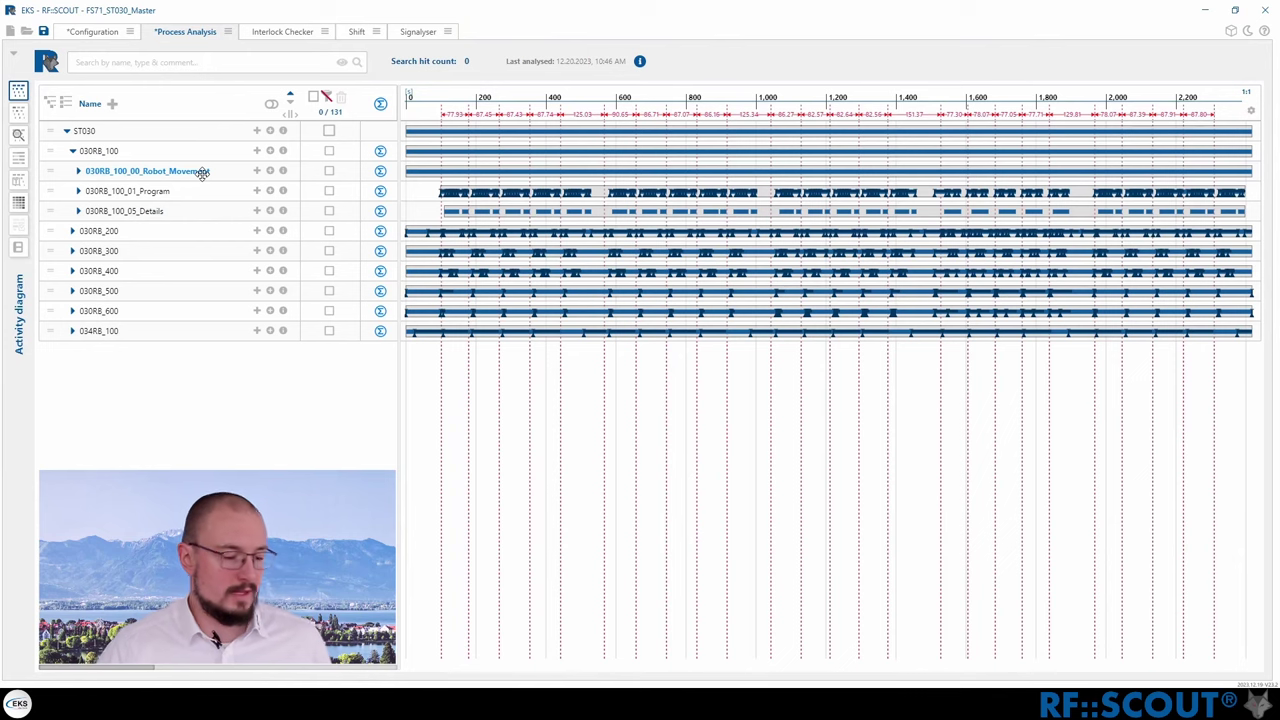
click(78, 172)
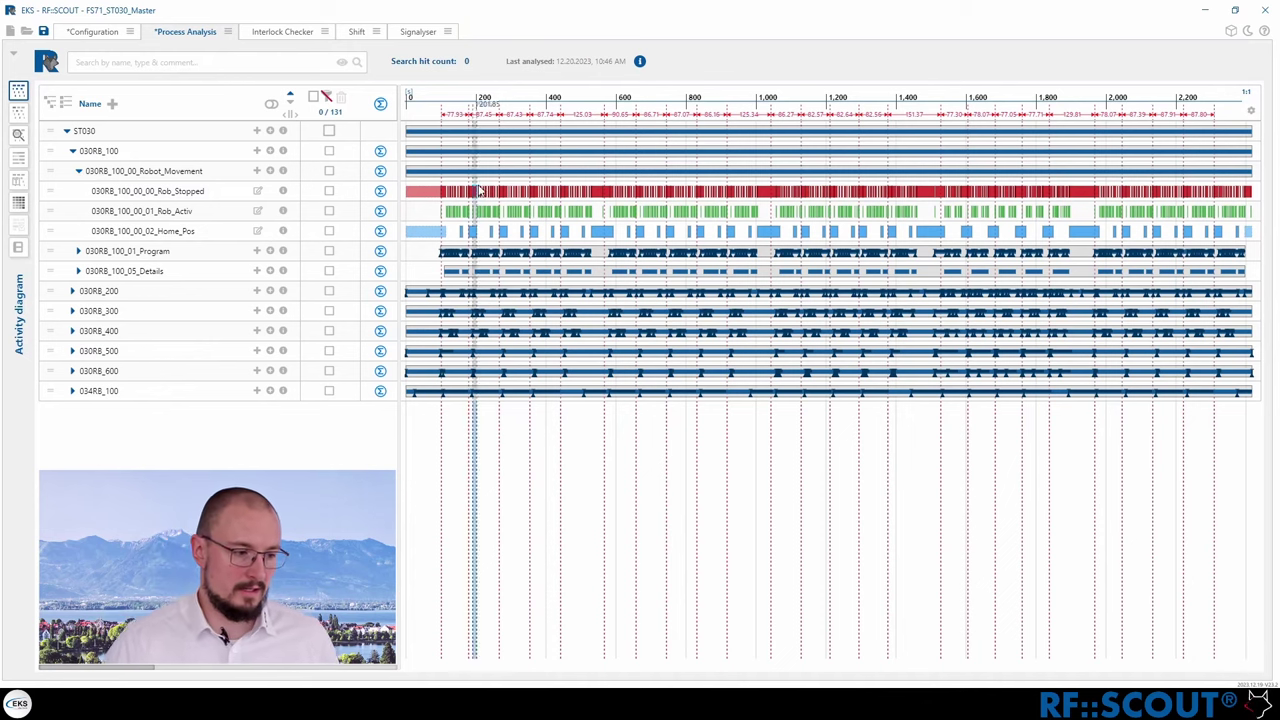
mouse_move(616, 213)
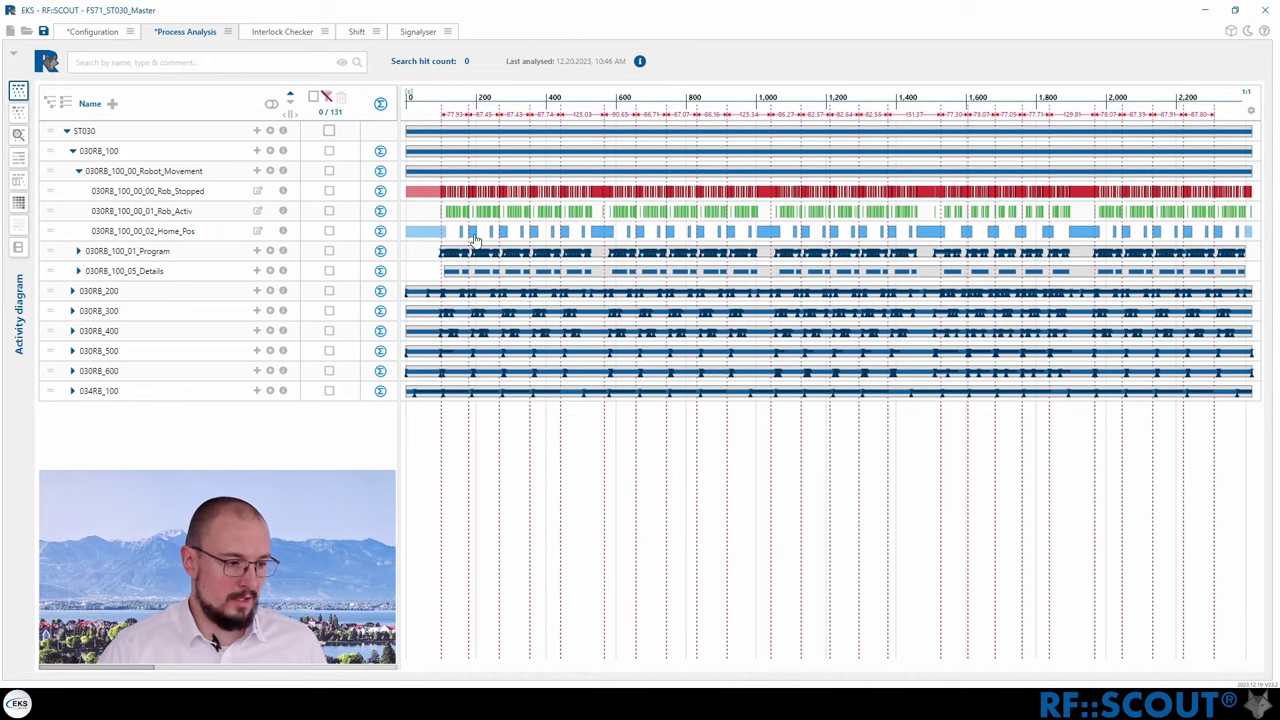
mouse_move(644, 240)
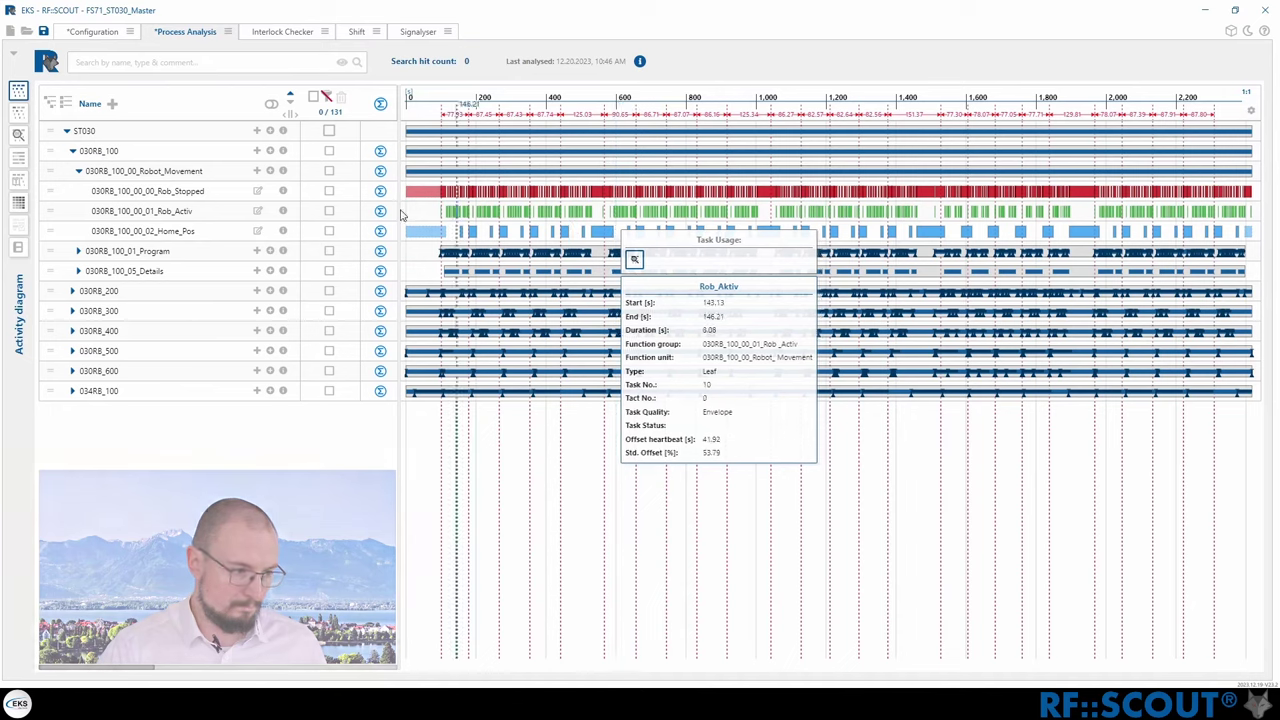
Step: Look at the 030RB_100_00_Robot_Movement node definition and open the function group definition of 030RB_100_00_00_Rob_Stopped
click(205, 191)
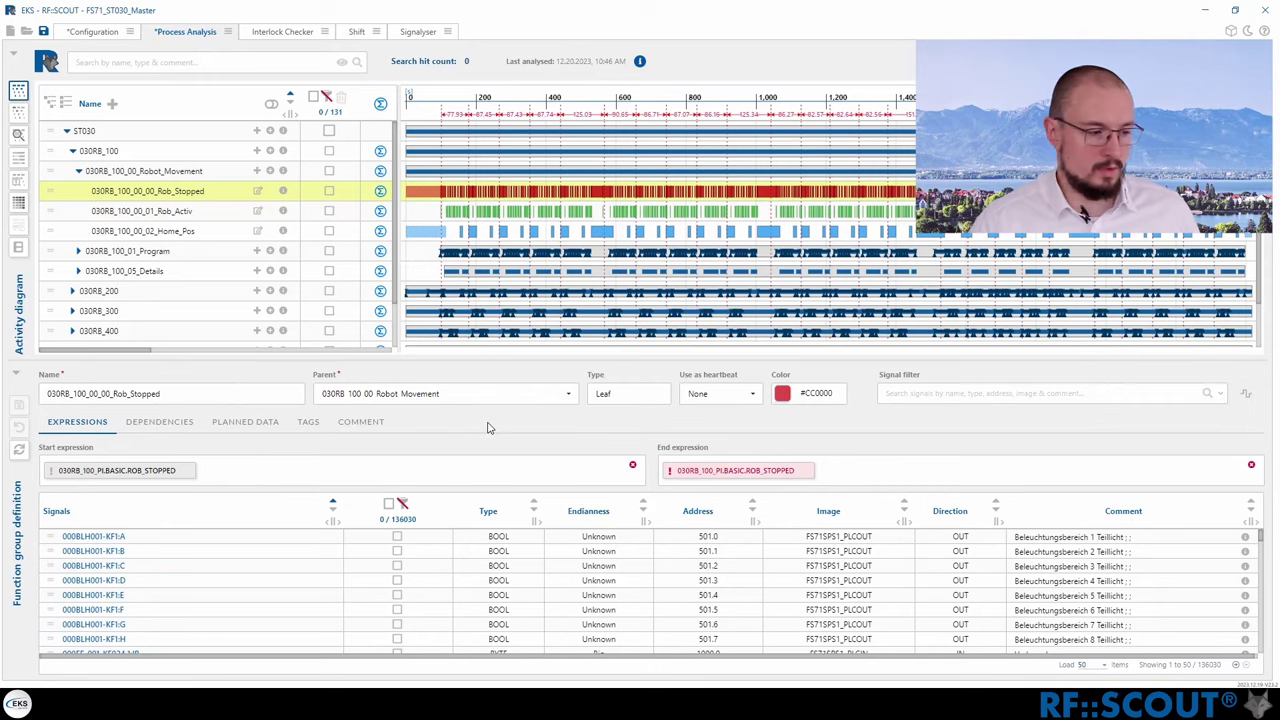
click(181, 171)
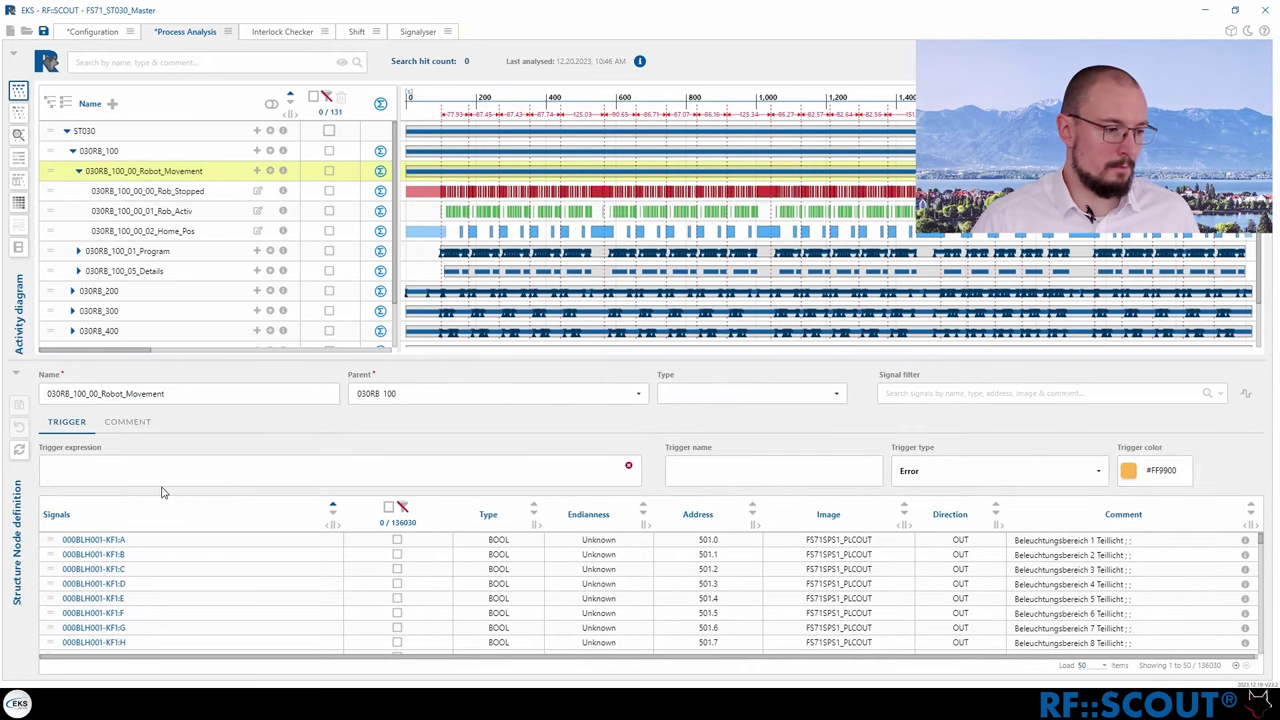
click(160, 190)
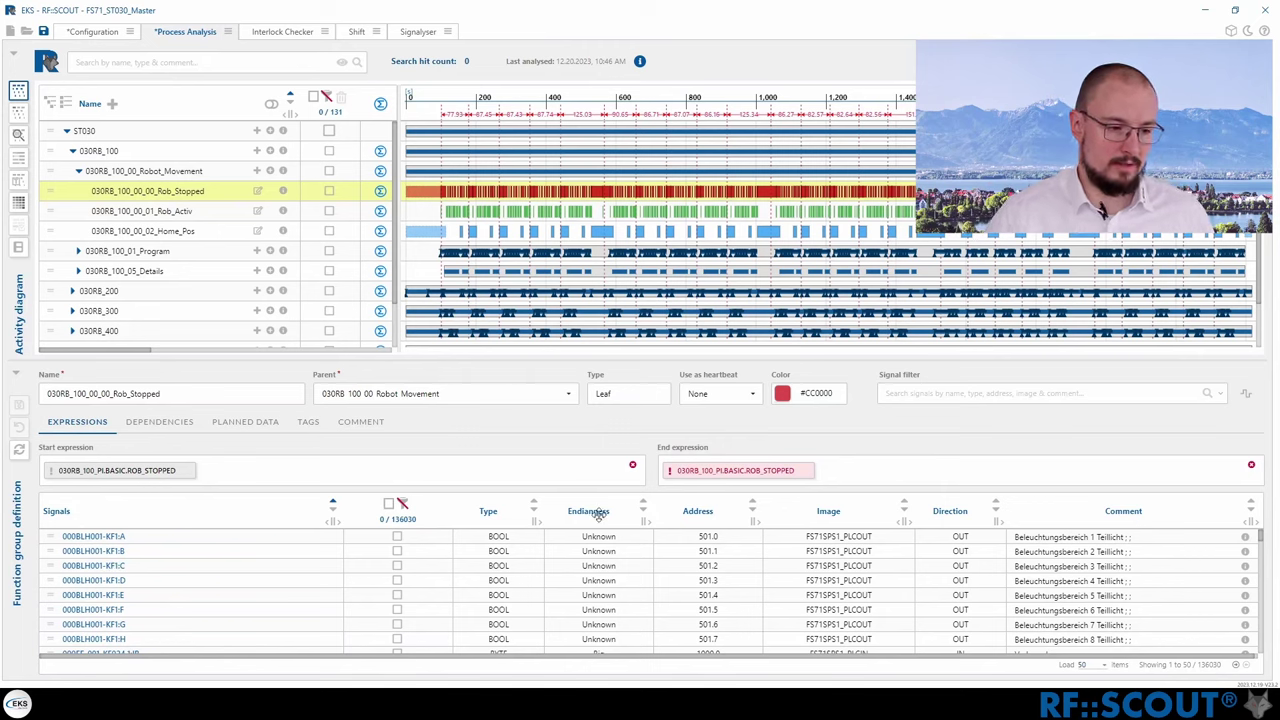
Step: Filter the signal list by 030RB_100 and clear the filter again
click(912, 393)
text(03)
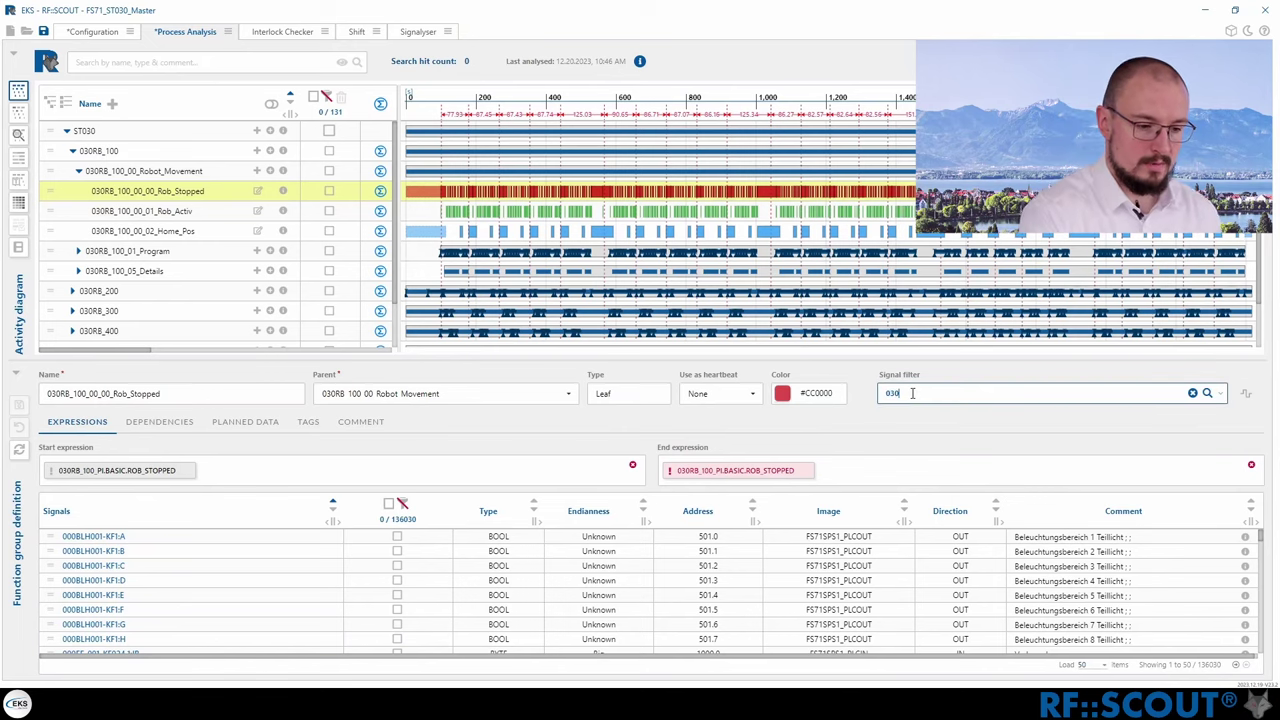
text(0)
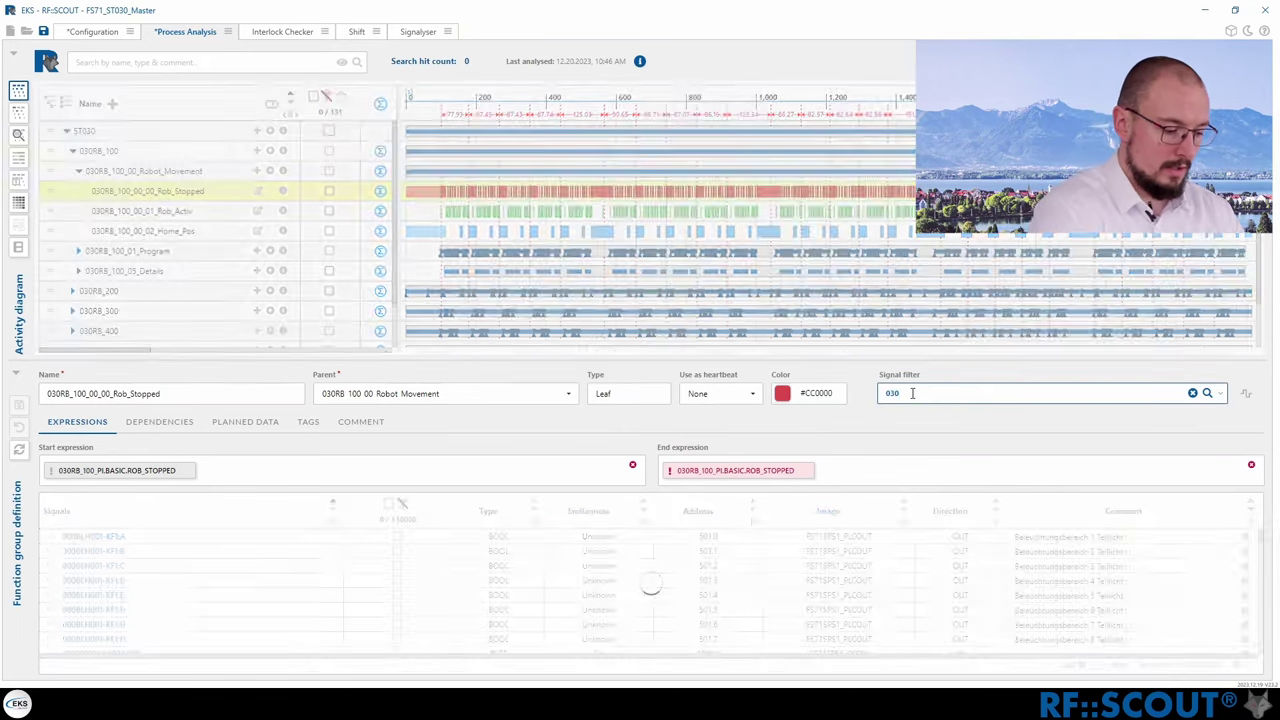
text(RB_100)
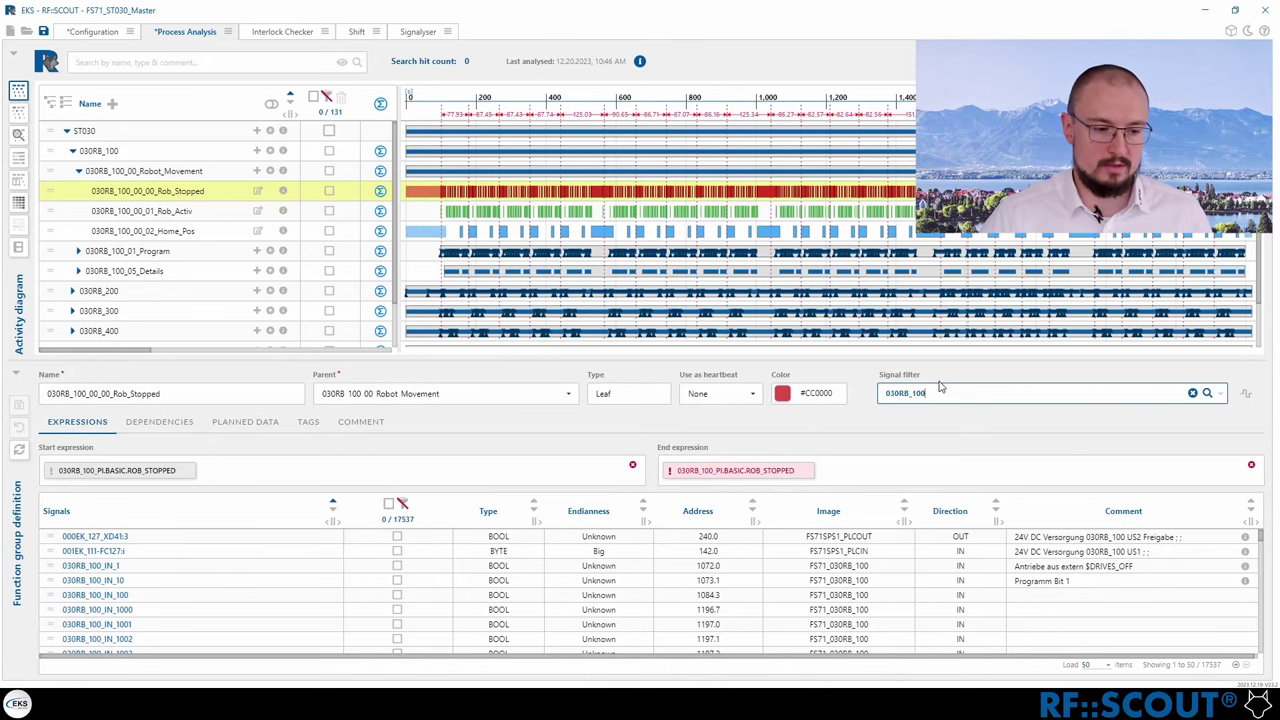
drag(936, 396, 882, 398)
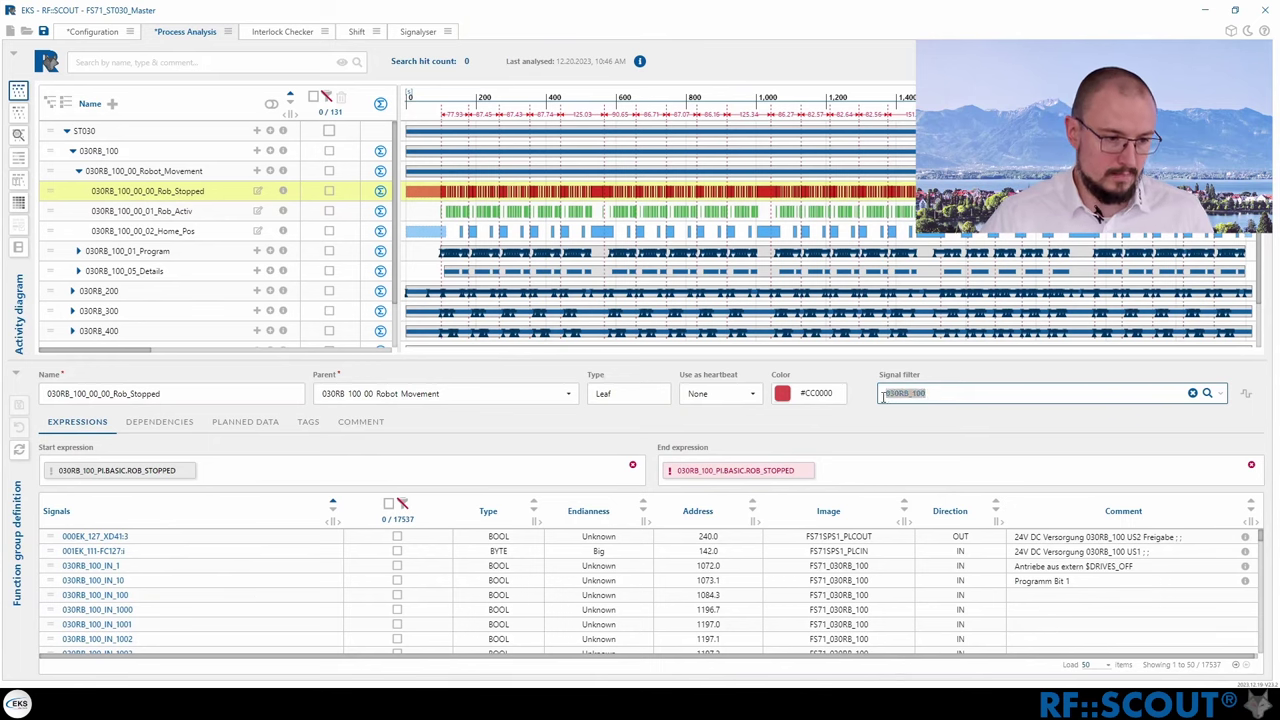
key(BackSpace)
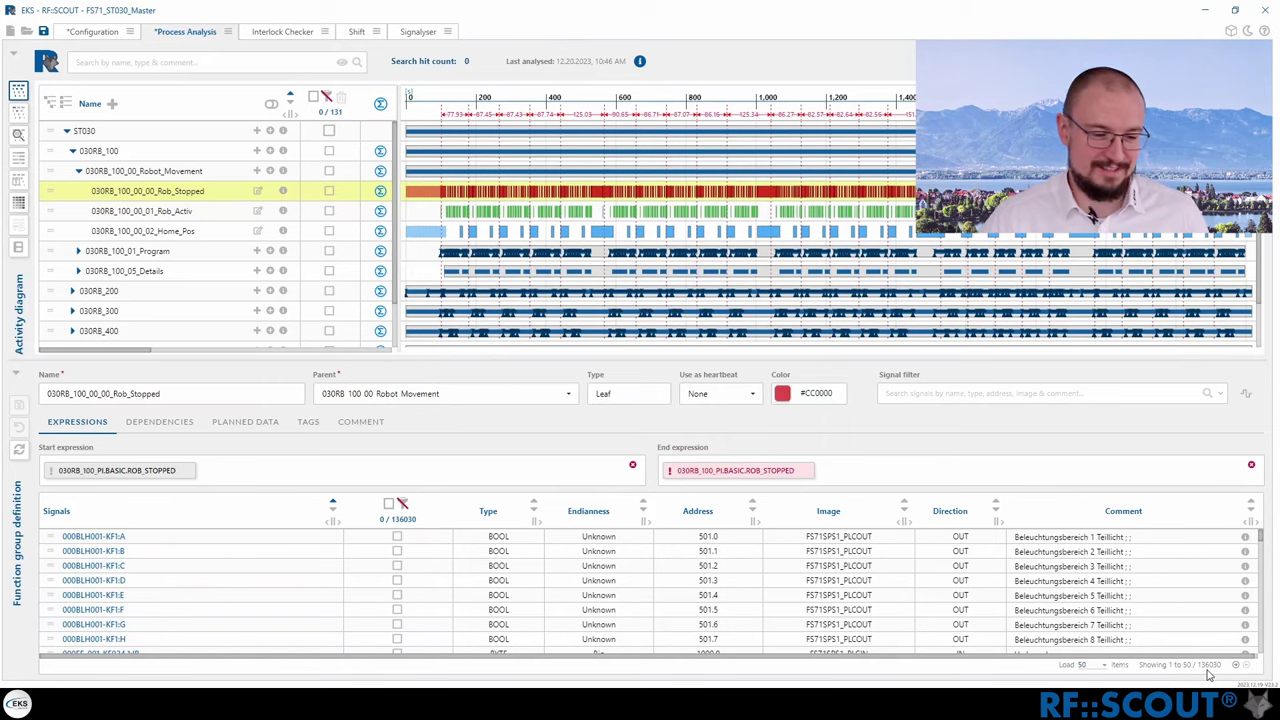
Step: Limit the signal list to signals that change and look through the remaining entries
click(1247, 396)
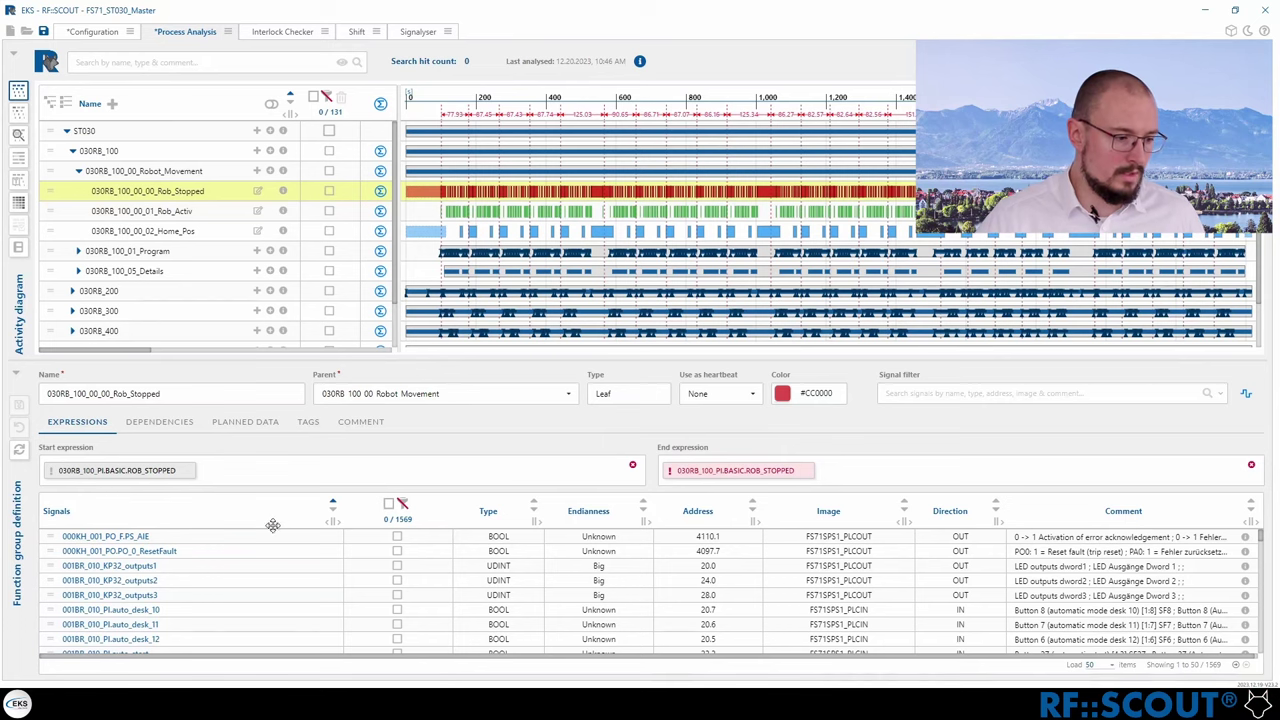
scroll(257, 562, down, 5)
scroll(250, 564, up, 5)
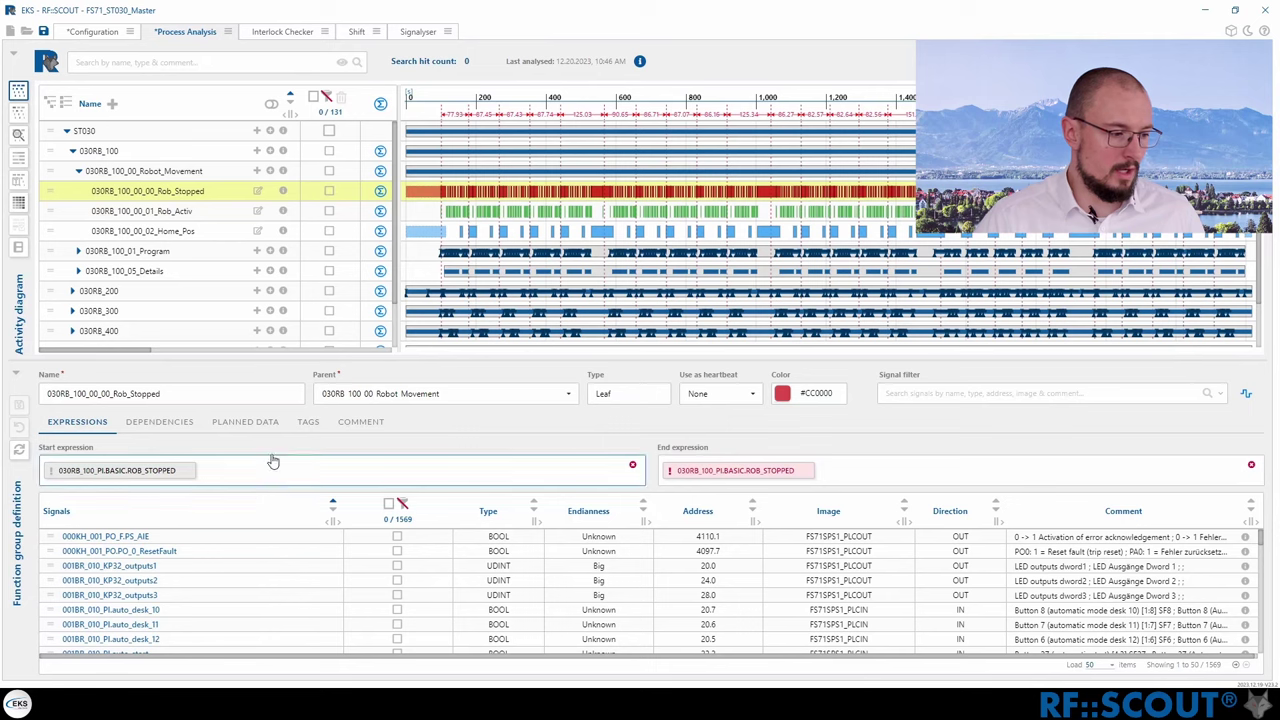
Step: Try adding 000KH_001_PO_F.PS_AIE to the start expression, switch the operator from AND to OR, and remove the signal again
drag(152, 539, 331, 476)
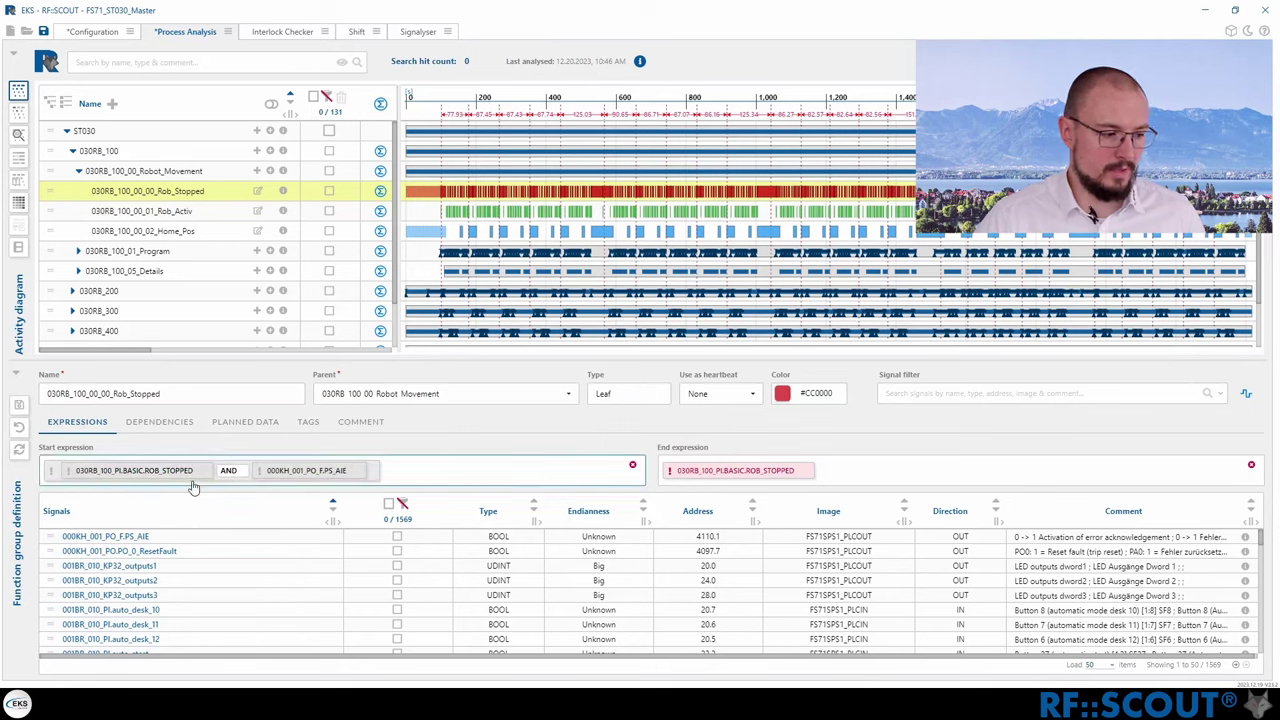
mouse_move(287, 477)
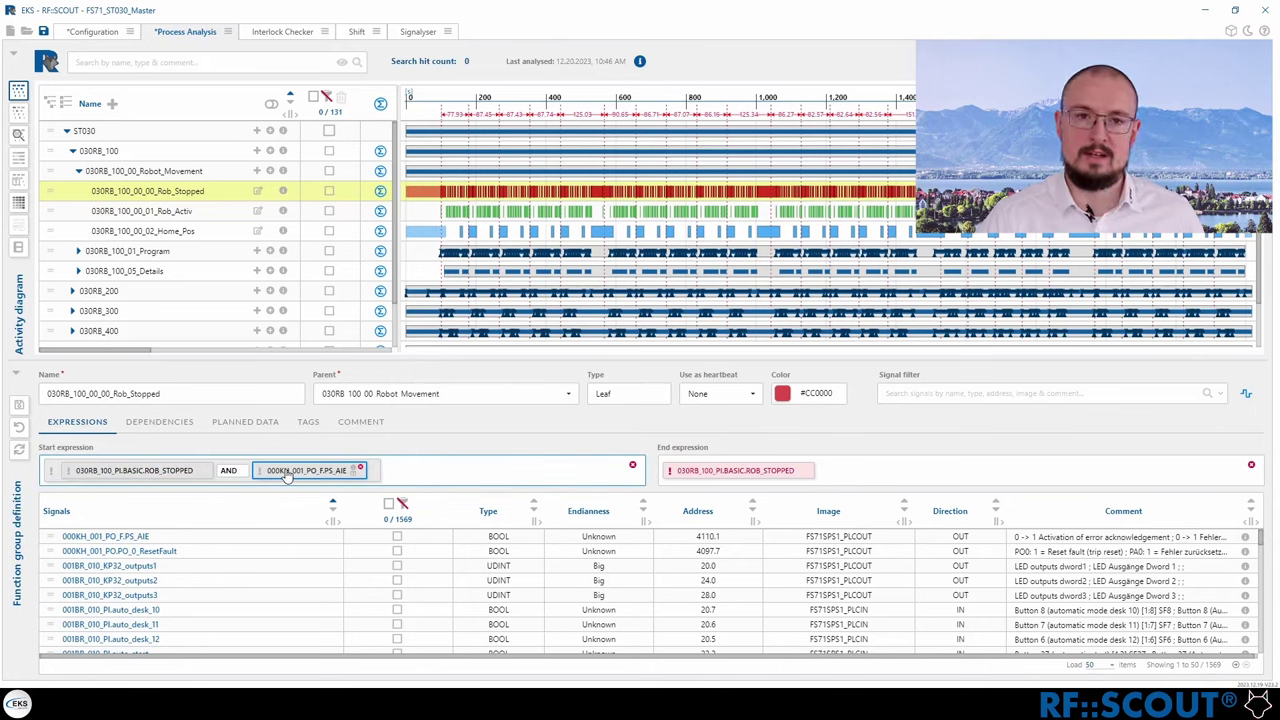
click(229, 471)
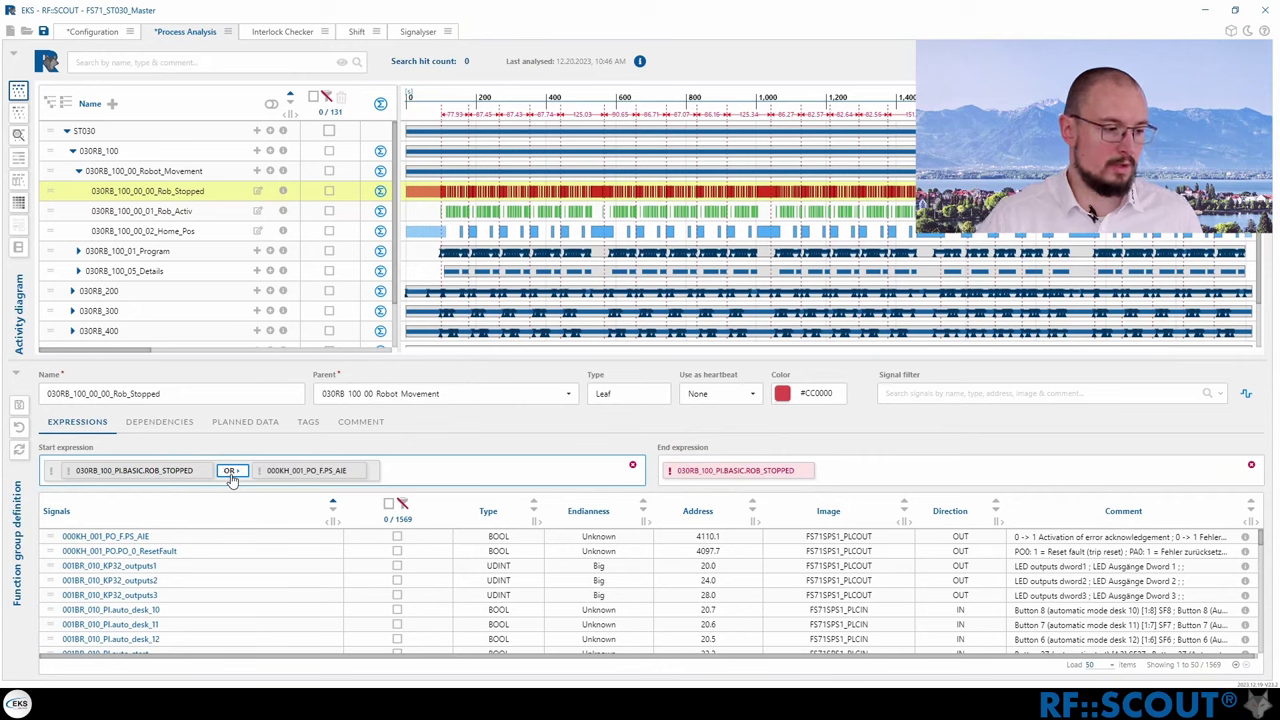
click(364, 470)
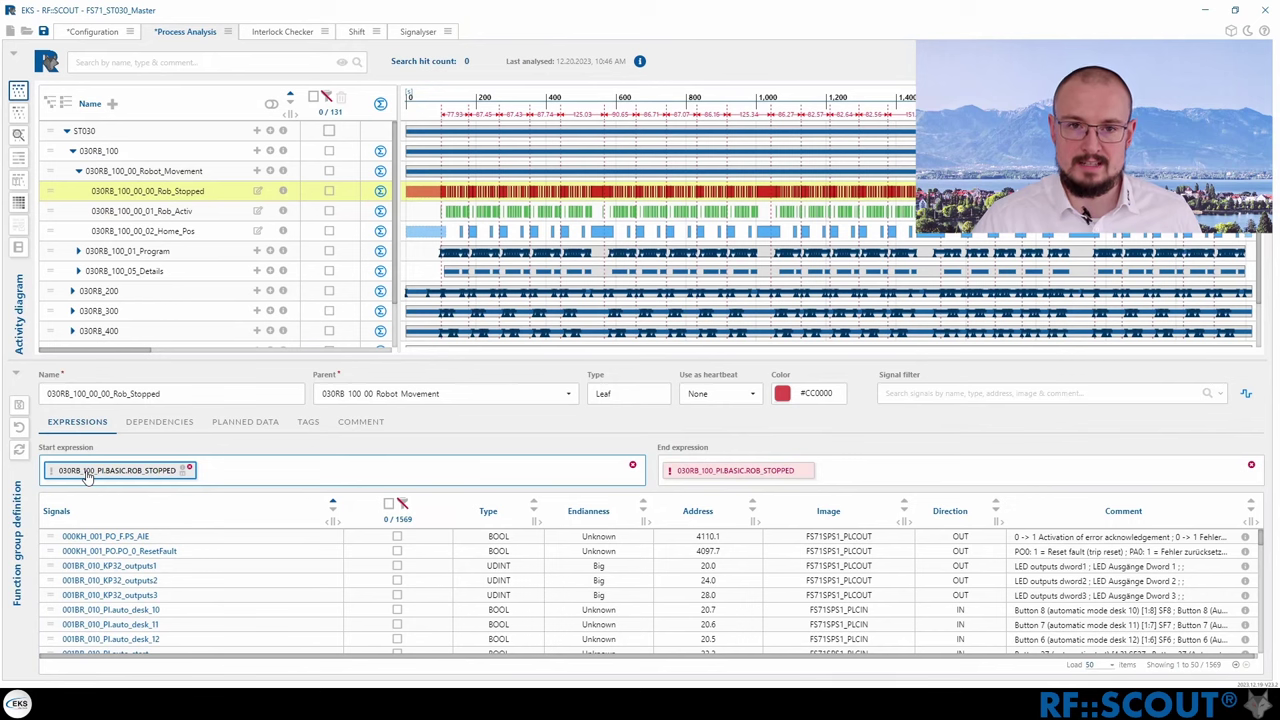
Step: Review the dependencies, planned data, tags and comment of 030RB_100_00_00_Rob_Stopped, and close its definition without saving
mouse_move(447, 203)
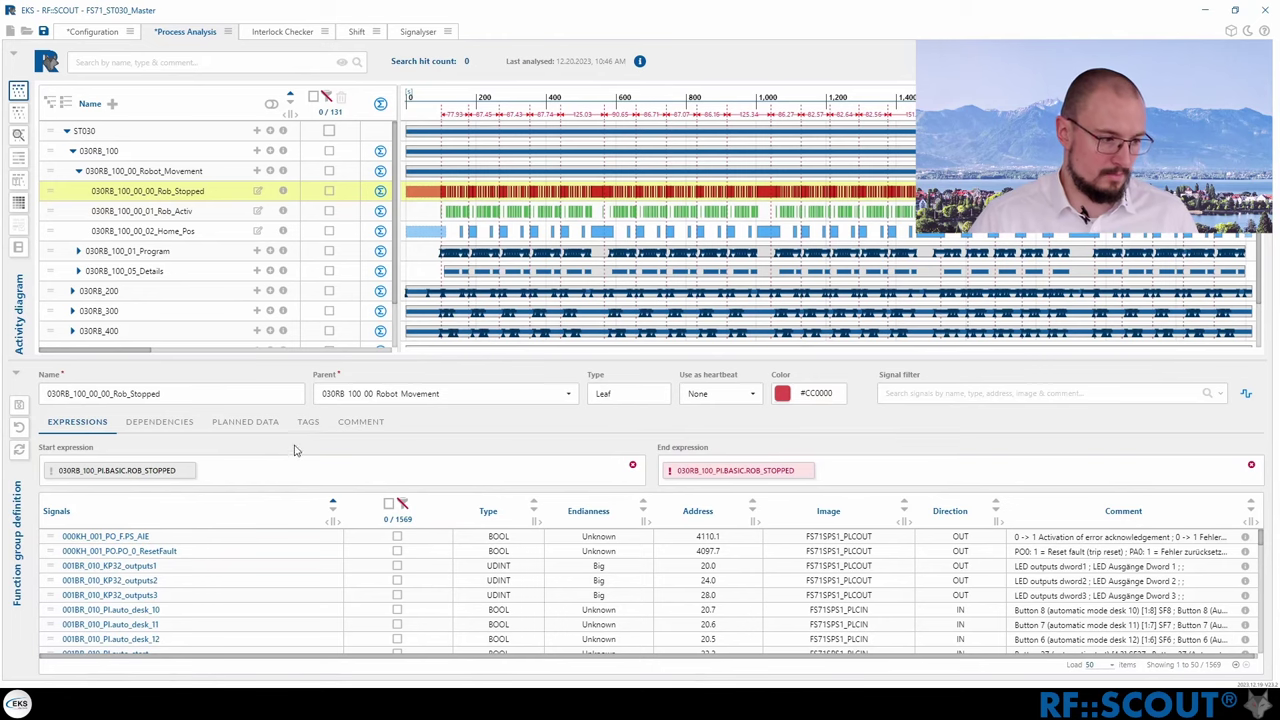
click(170, 425)
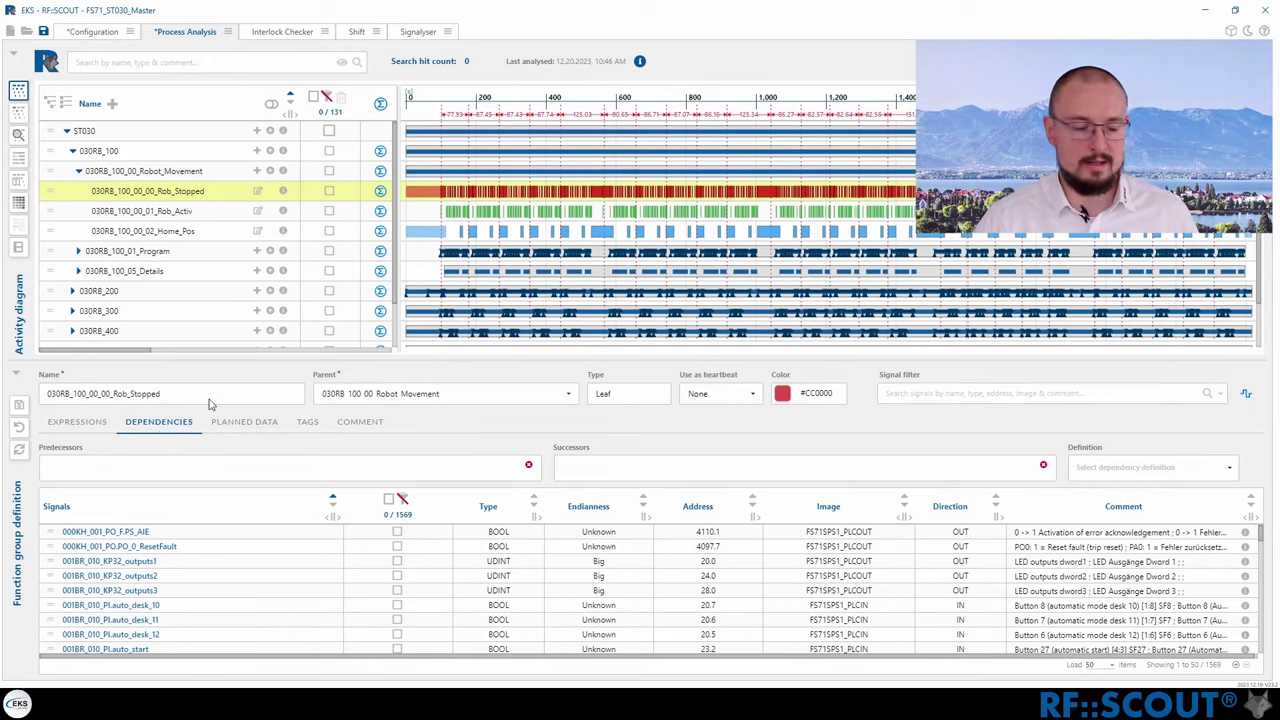
right_click(412, 186)
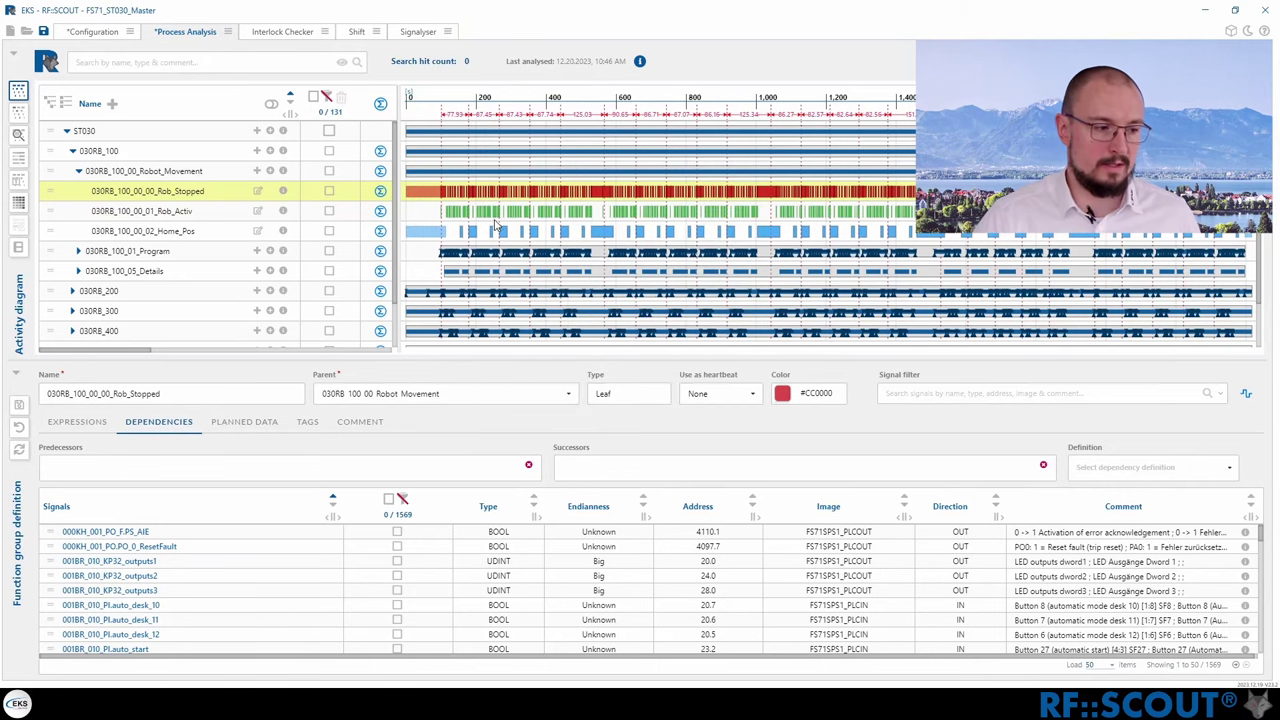
mouse_move(496, 226)
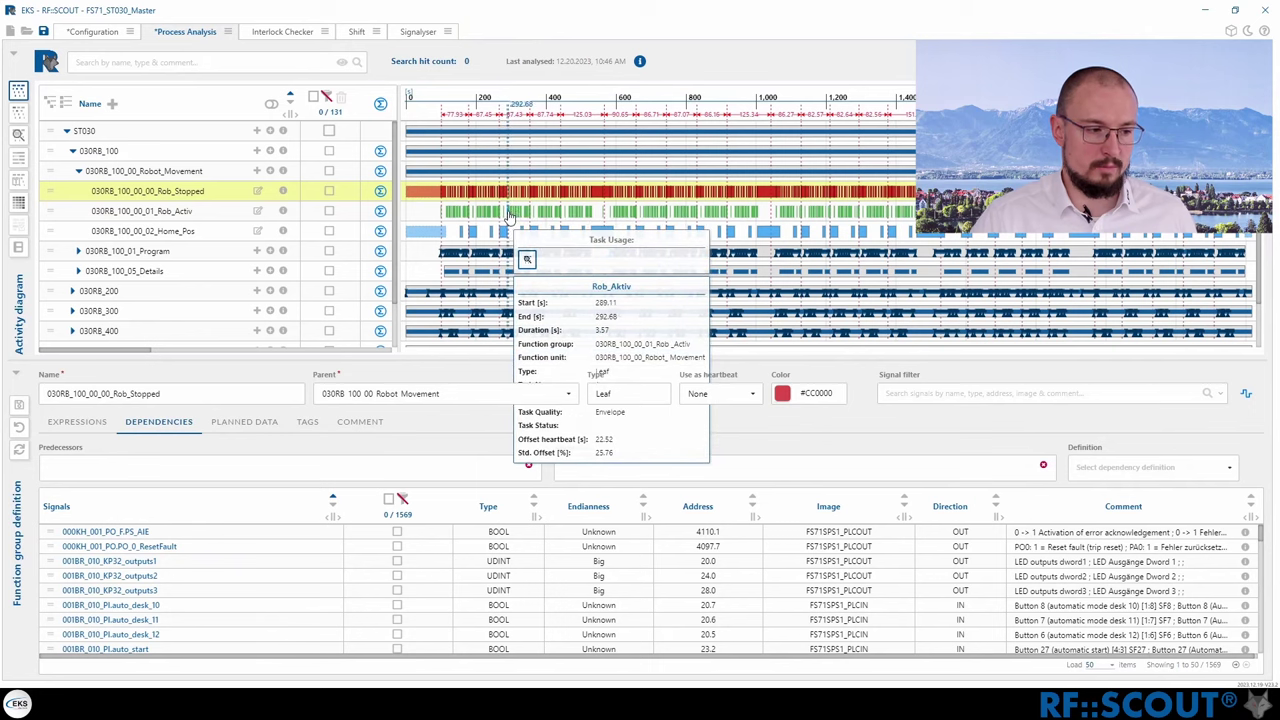
mouse_move(508, 252)
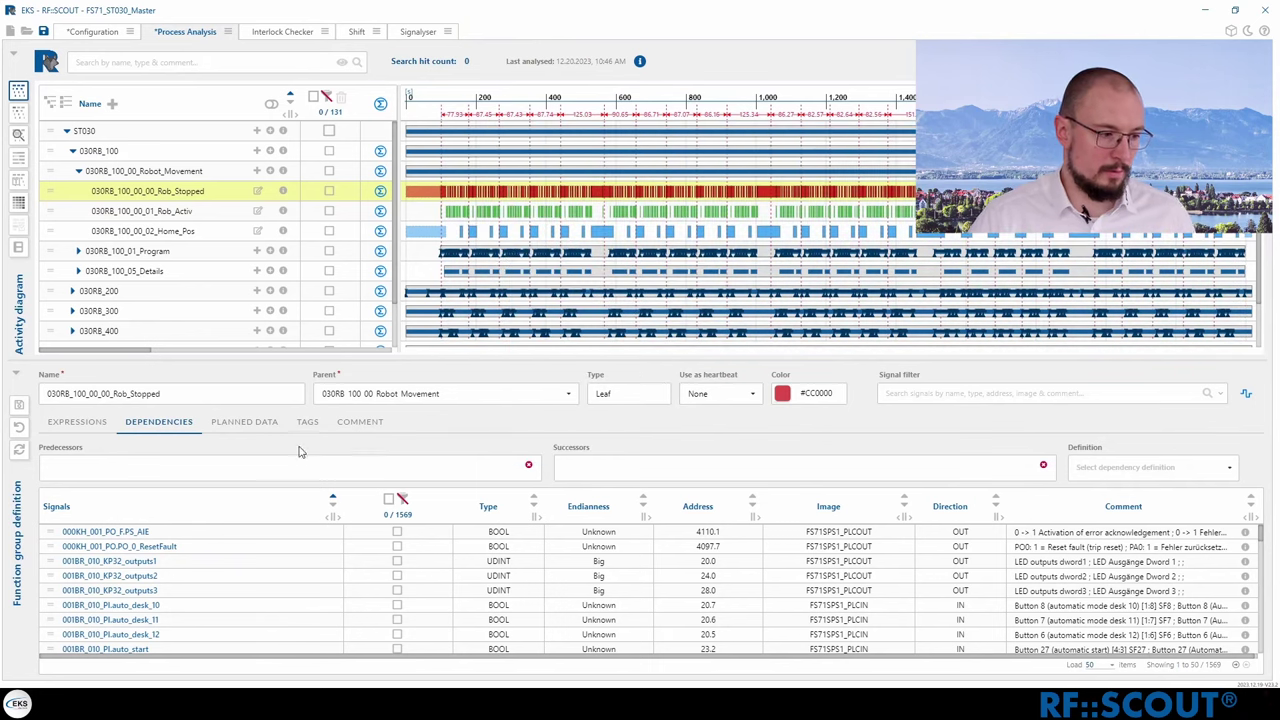
click(274, 424)
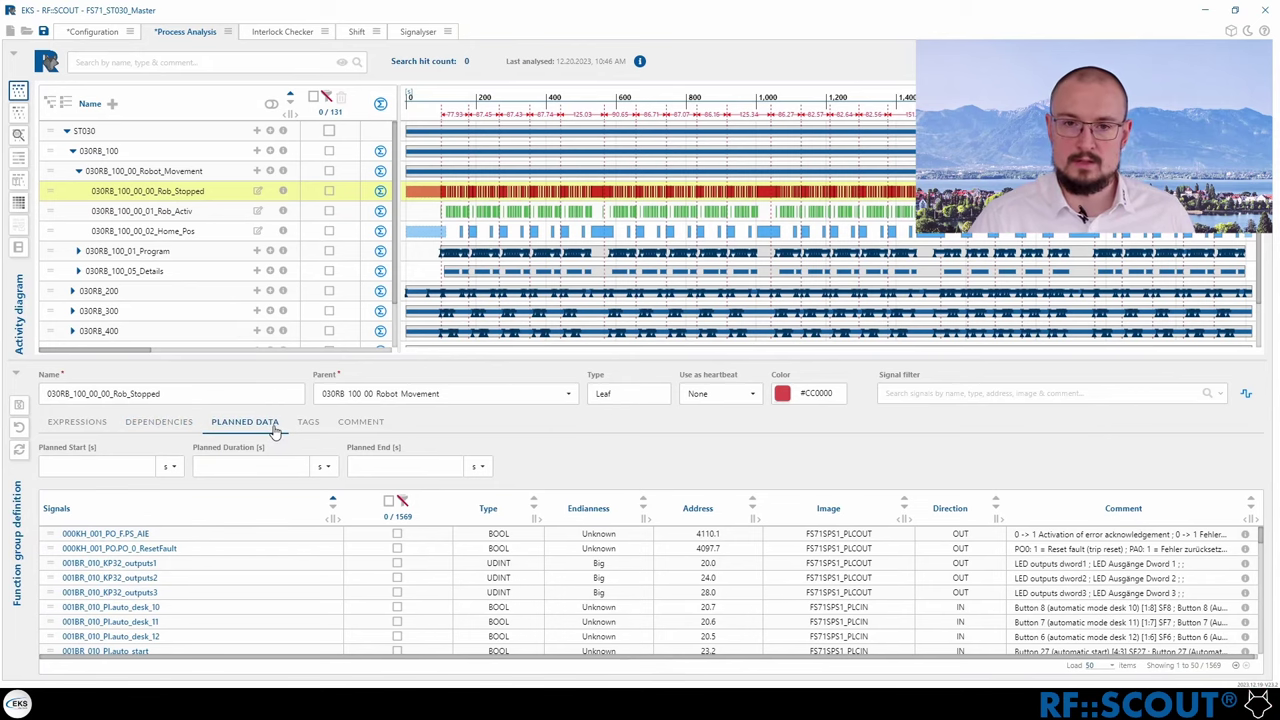
click(307, 424)
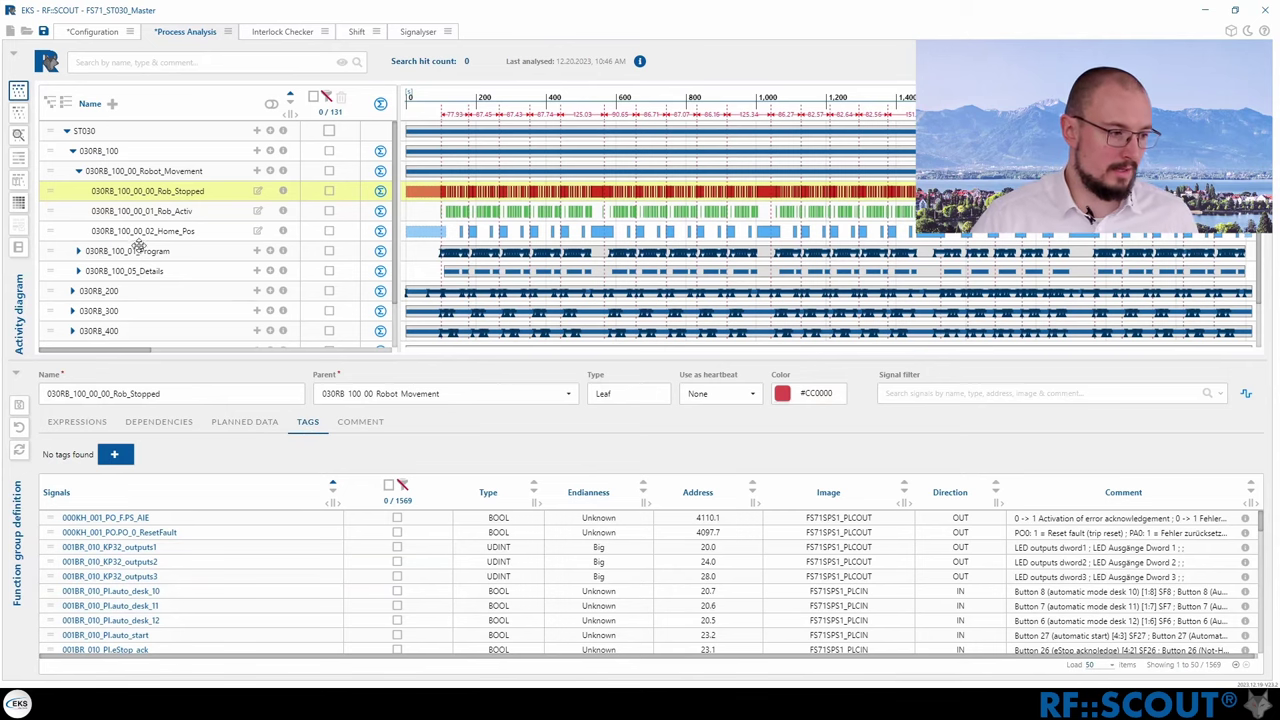
click(345, 428)
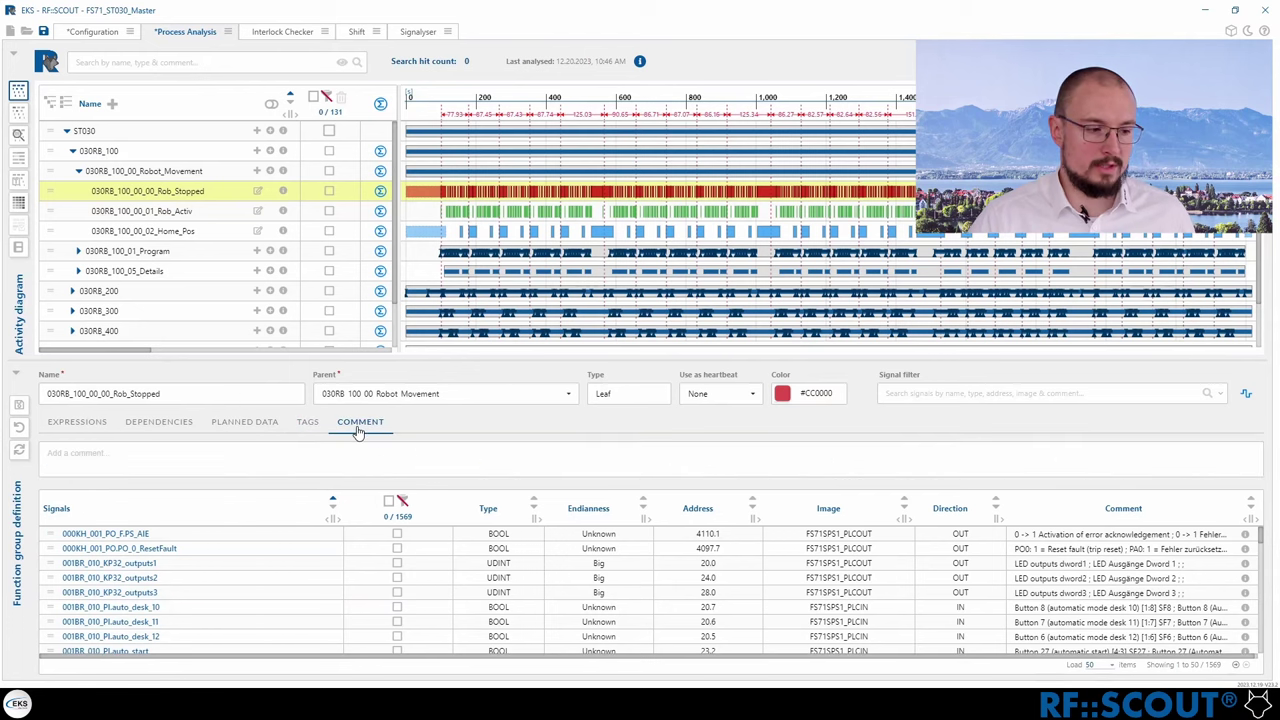
click(18, 378)
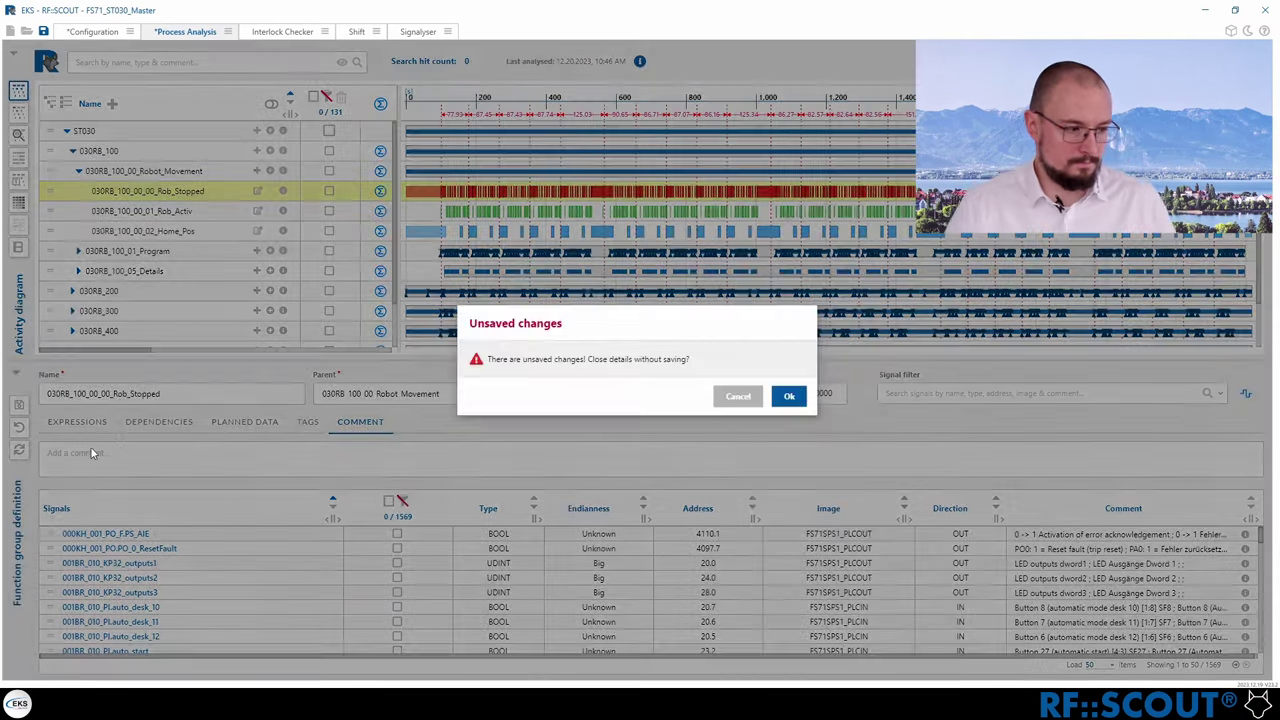
click(786, 403)
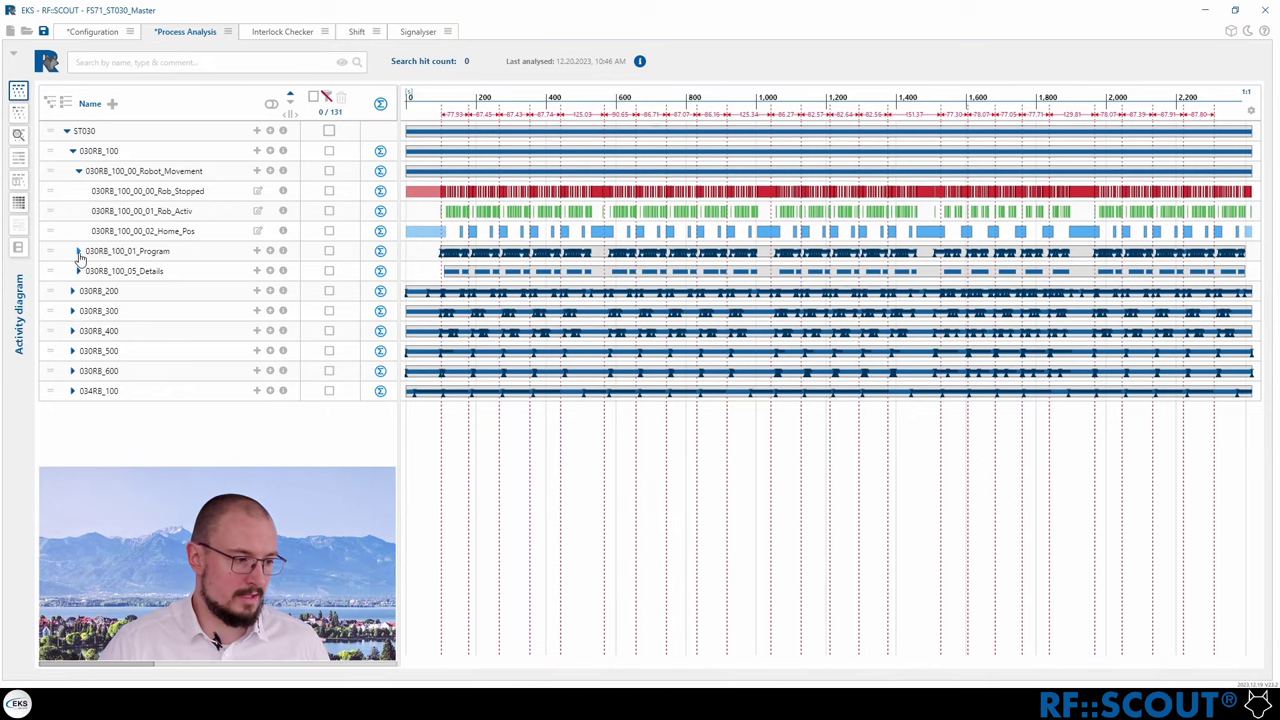
Step: Collapse the Robot_Movement node, expand 030RB_100_01_Program, and examine its program, waiting and clinching activity over the first cycles
click(79, 172)
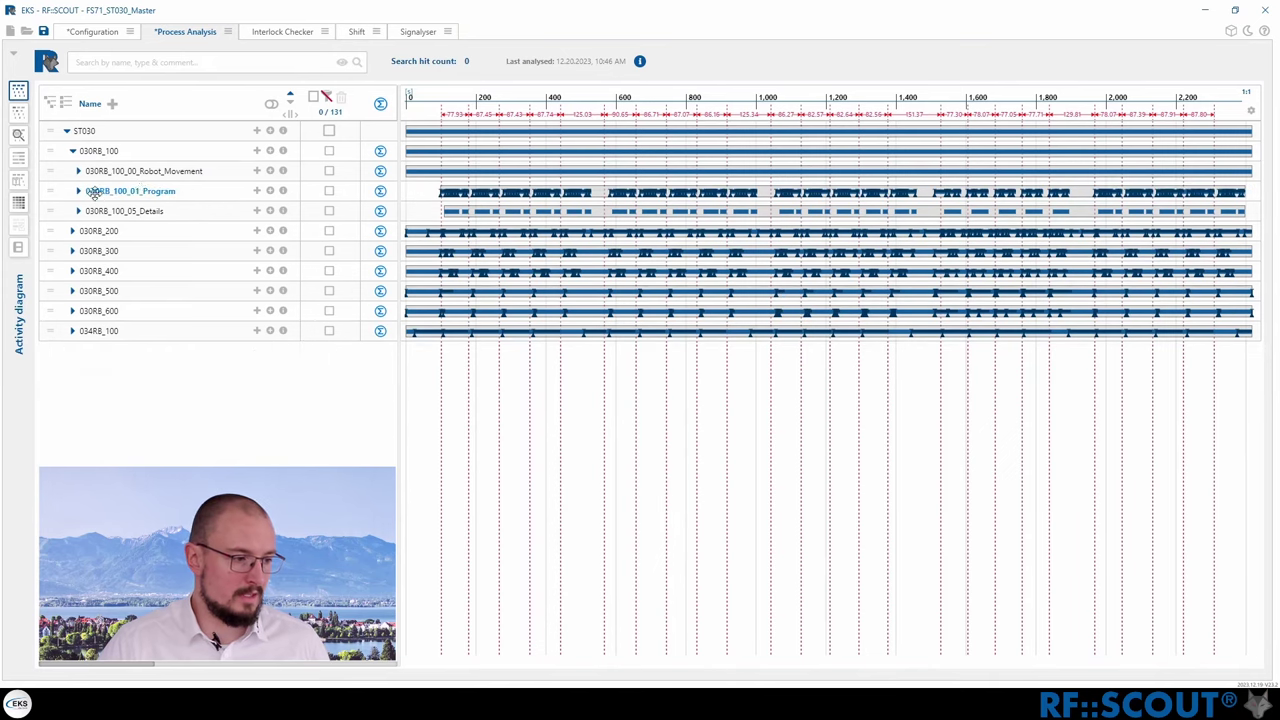
click(79, 191)
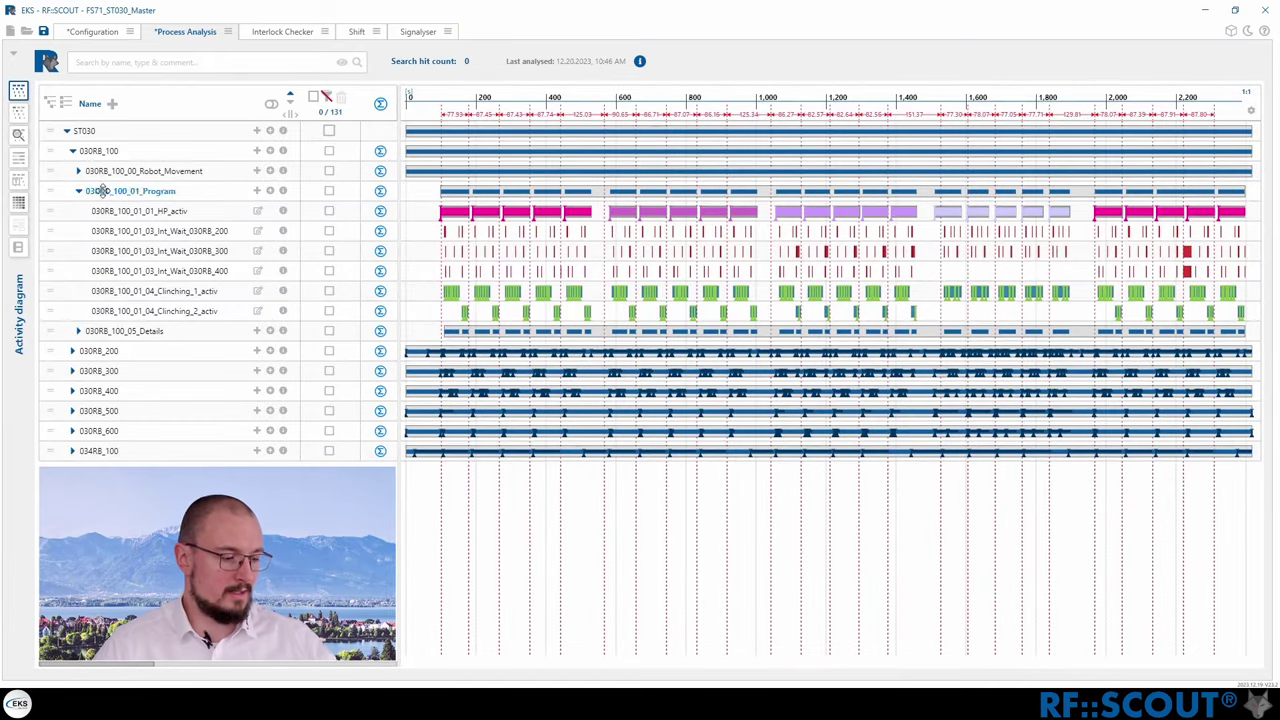
scroll(466, 259, up, 2)
scroll(490, 265, up, 3)
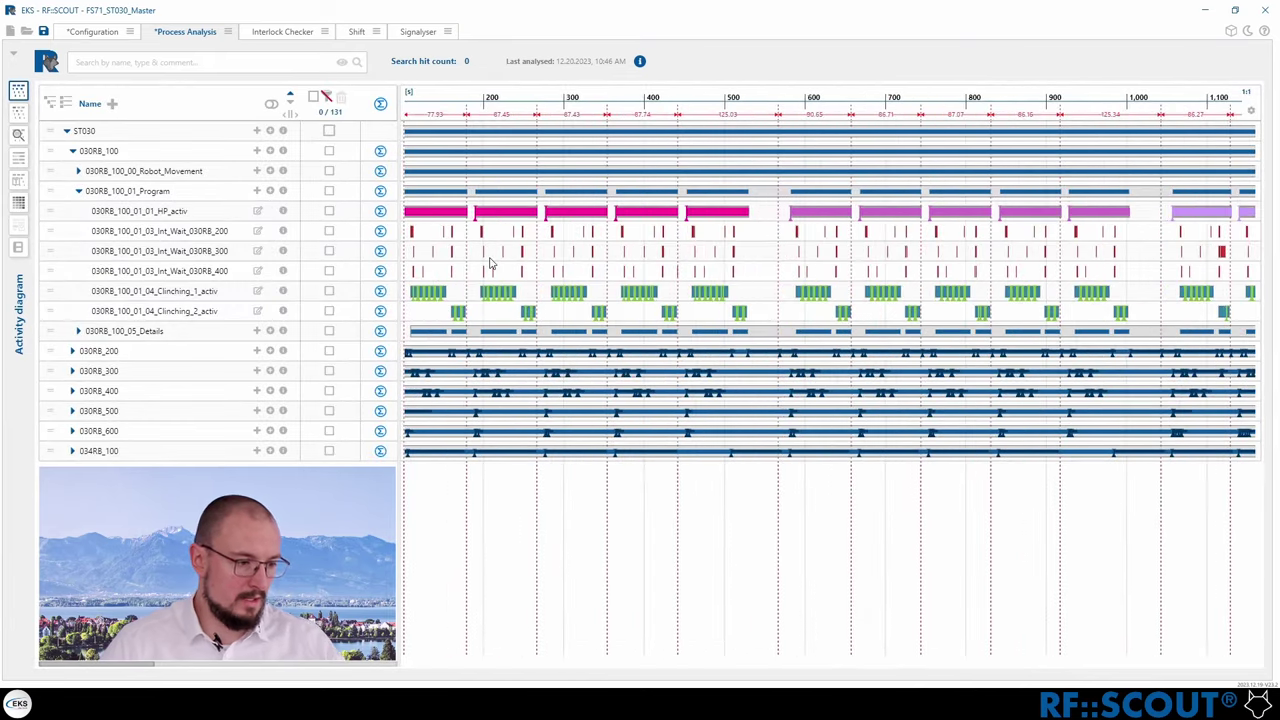
scroll(624, 264, down, 2)
drag(627, 271, 702, 280)
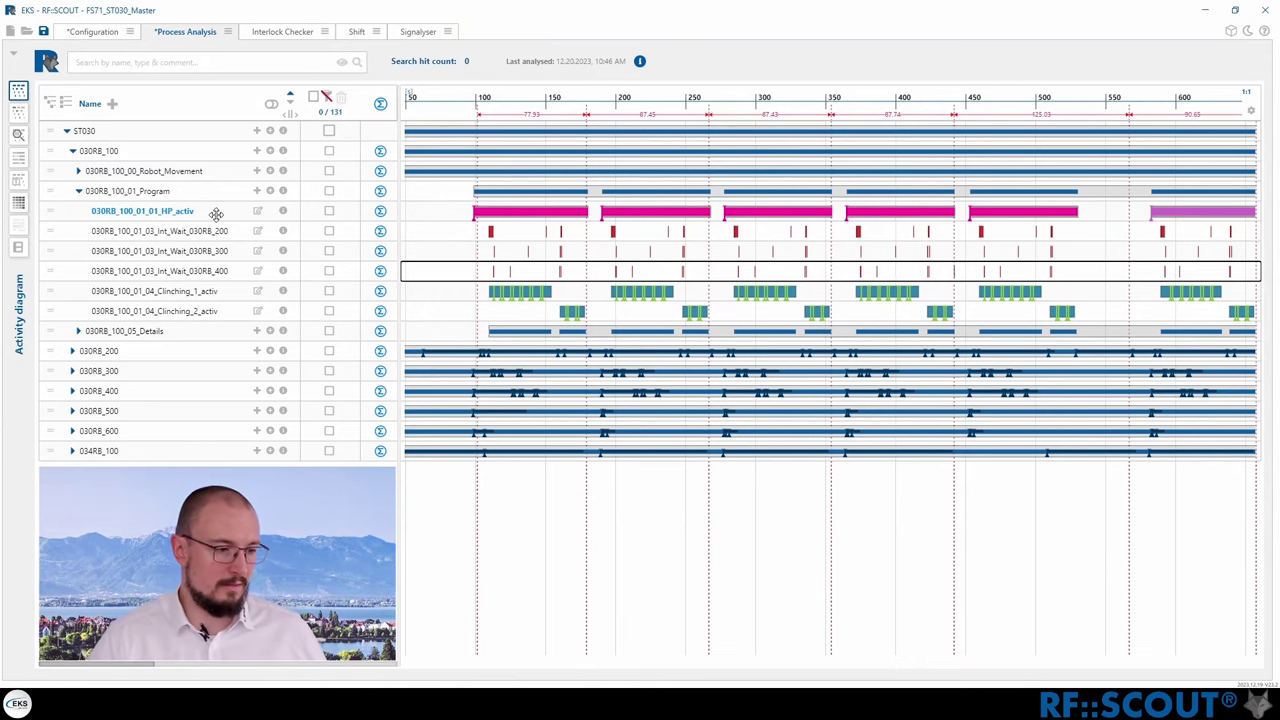
mouse_move(566, 220)
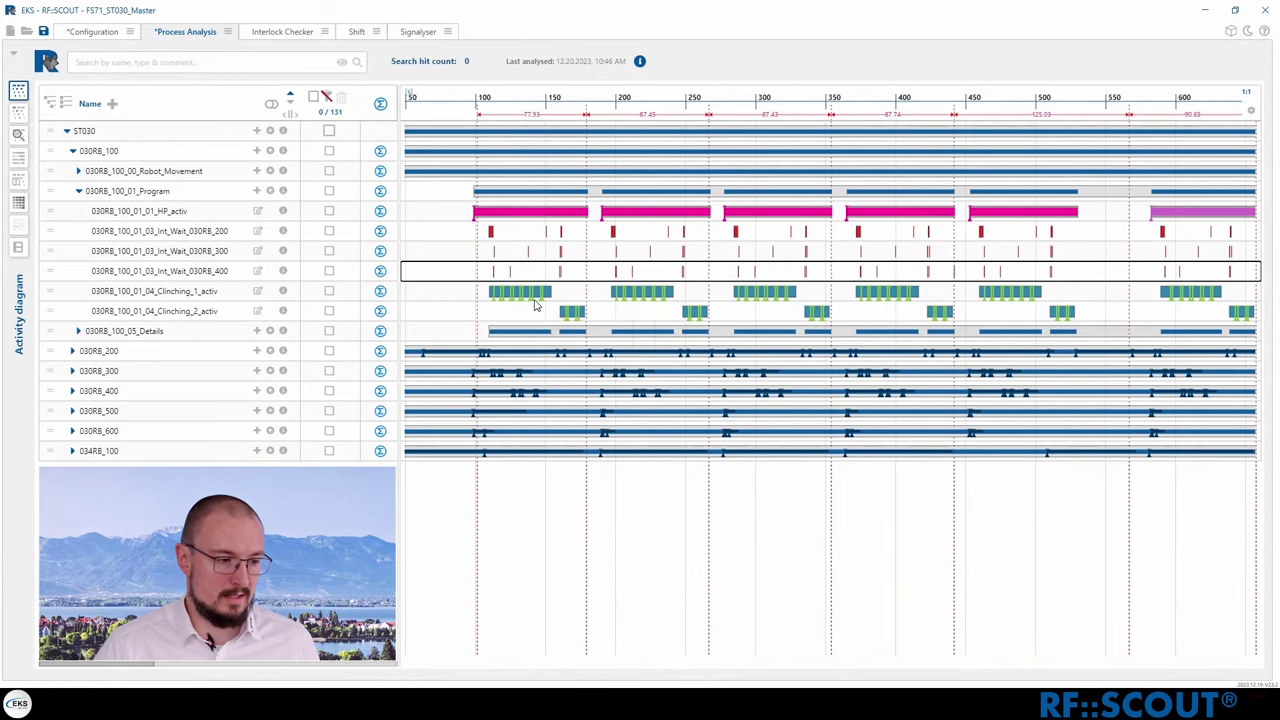
mouse_move(572, 327)
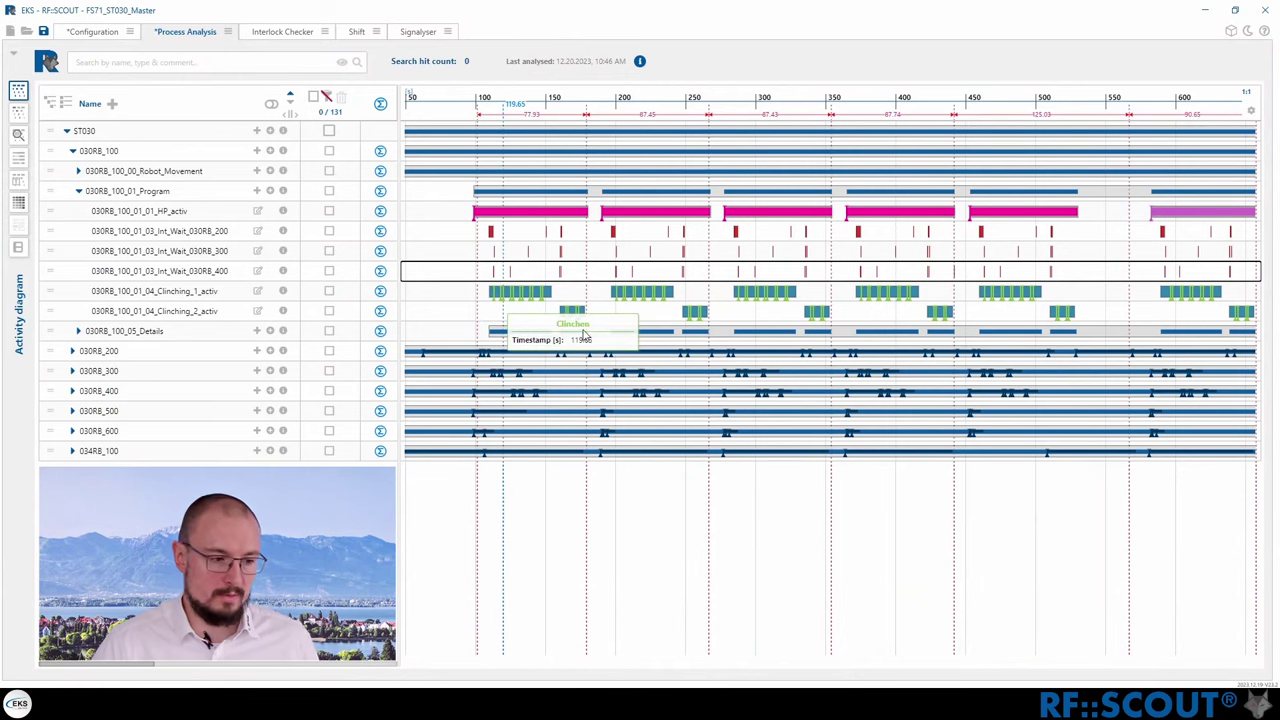